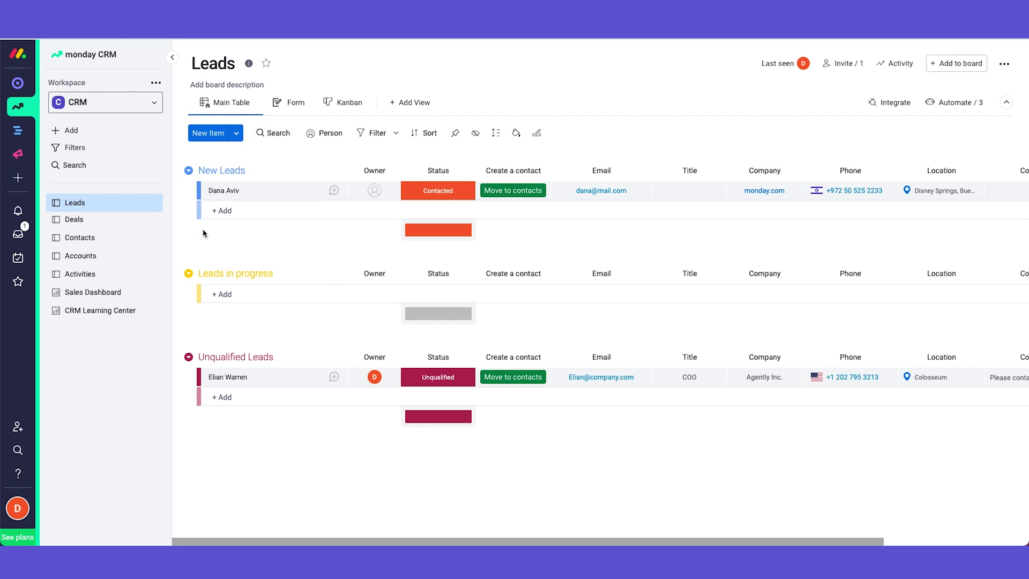
# Start editing the group names and begin adding a lead to Unqualified Leads.
pyautogui.click(232, 271)
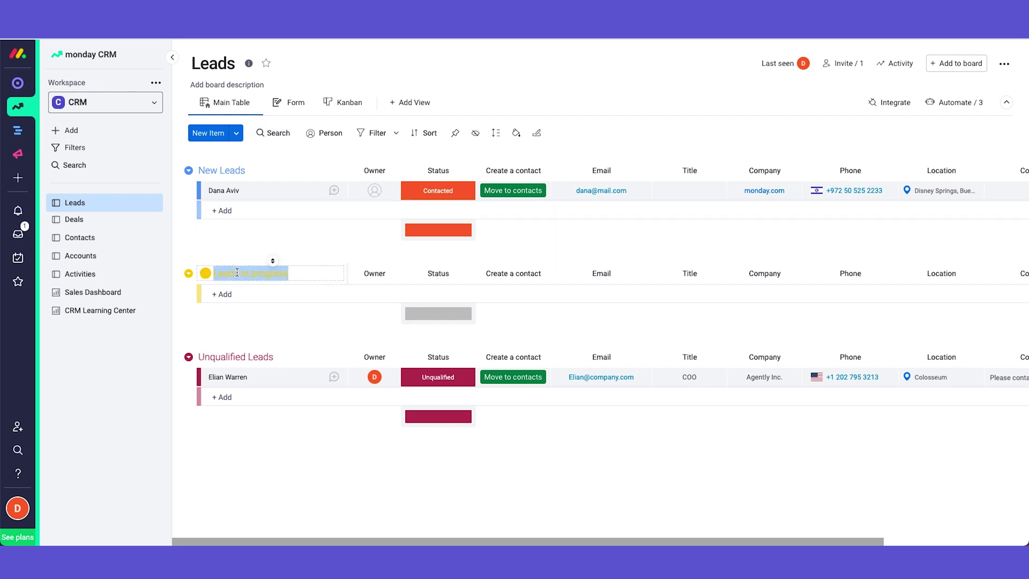
pyautogui.doubleClick(253, 358)
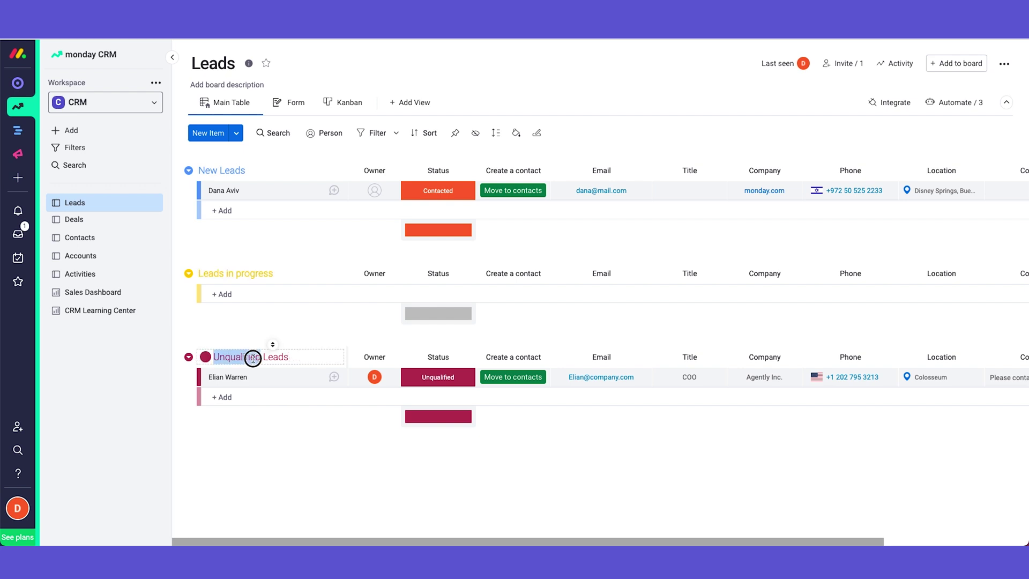
pyautogui.click(255, 398)
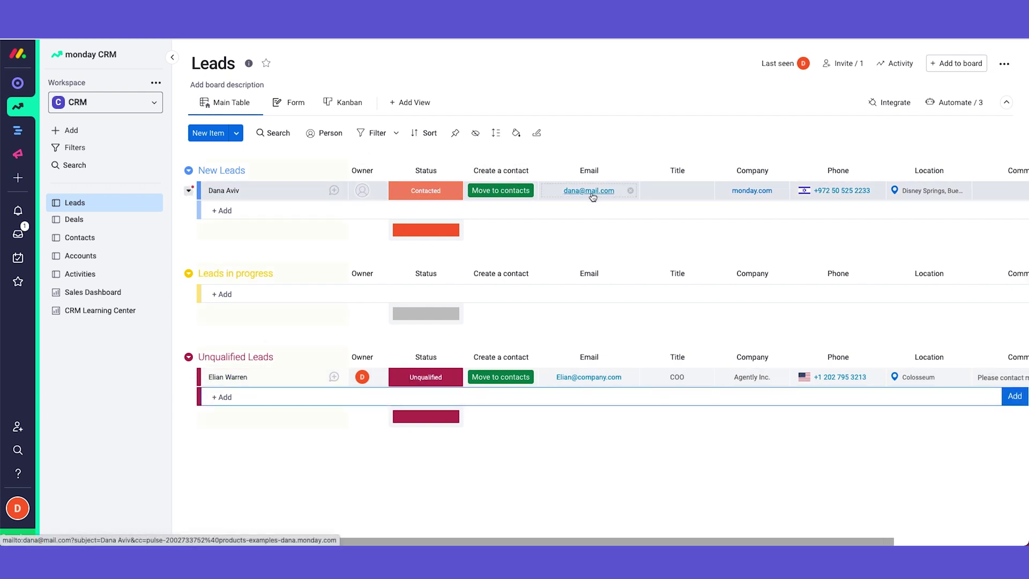
pyautogui.hscroll(3, 590, 193)
pyautogui.hscroll(-3, 582, 195)
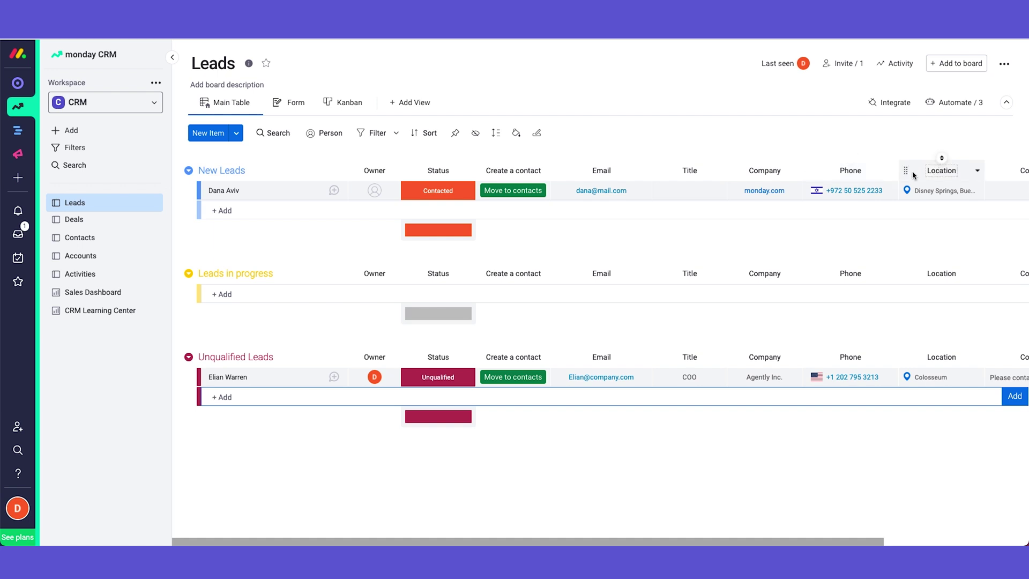
# Check the Company column options and the new lead's Type labels, leaving both unchanged.
pyautogui.click(765, 170)
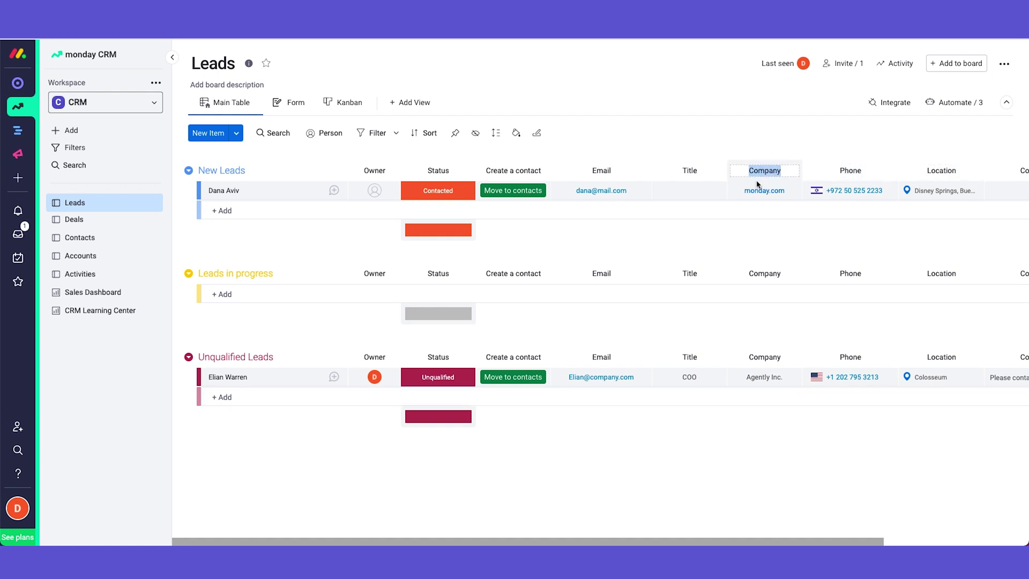
pyautogui.click(796, 170)
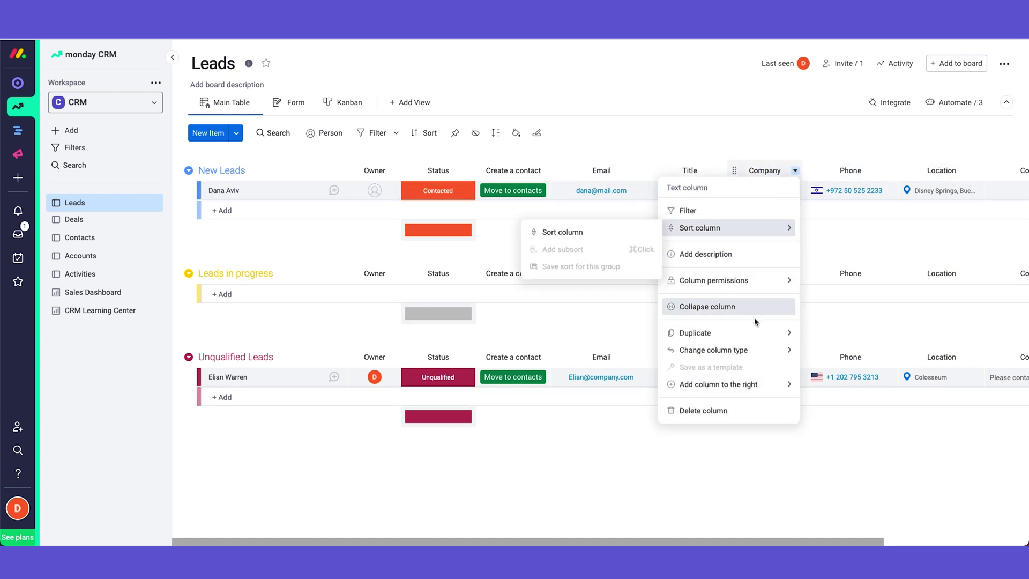
pyautogui.click(855, 235)
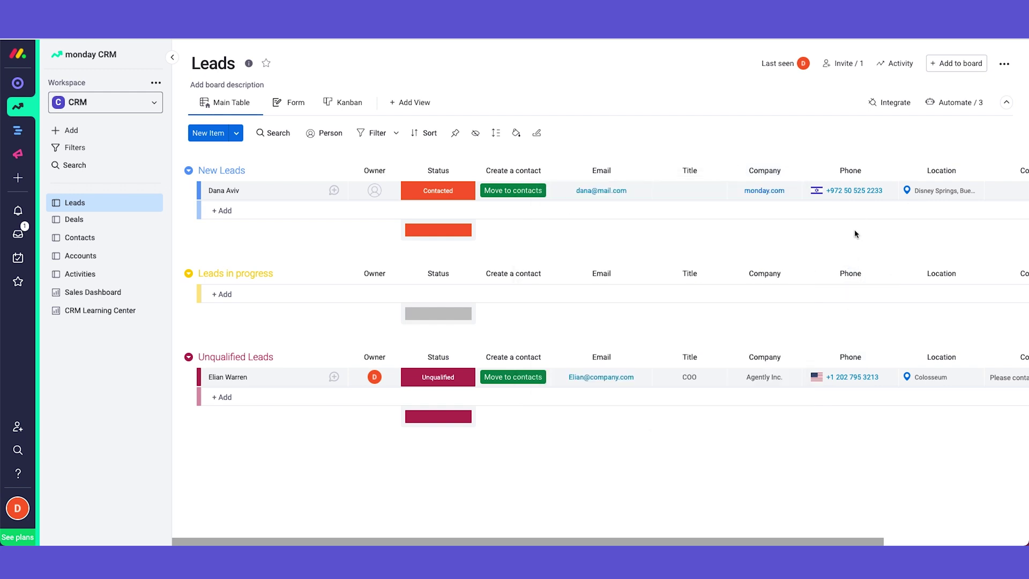
pyautogui.hscroll(3, 855, 235)
pyautogui.click(952, 192)
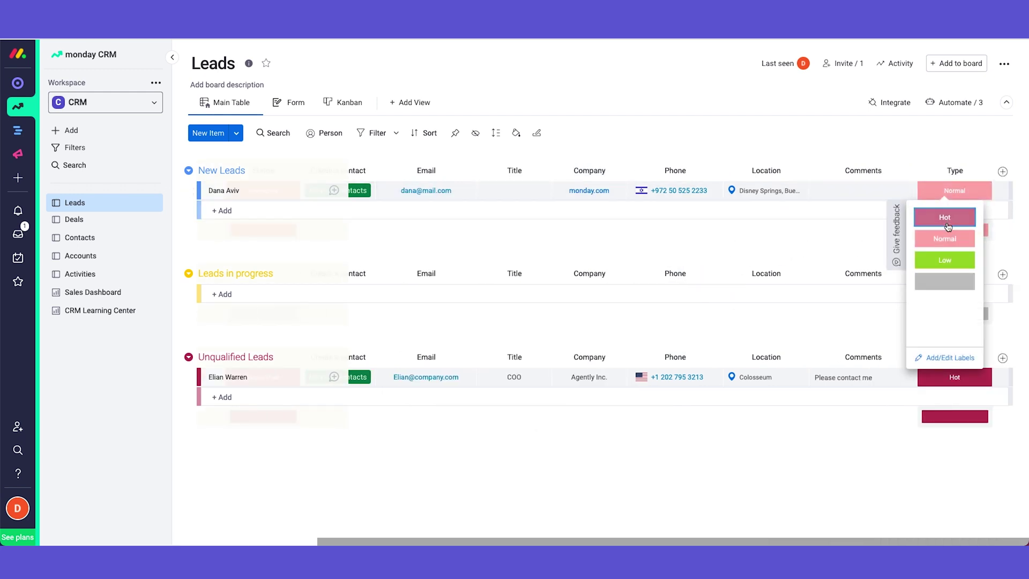
# Add a new Status column to the board and title it Priority.
pyautogui.click(1003, 171)
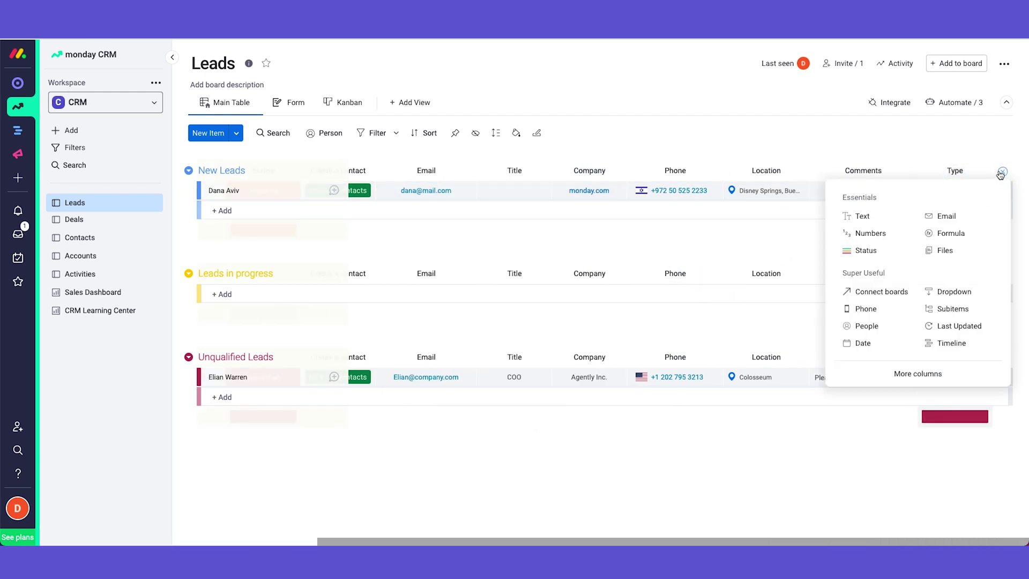
pyautogui.click(886, 250)
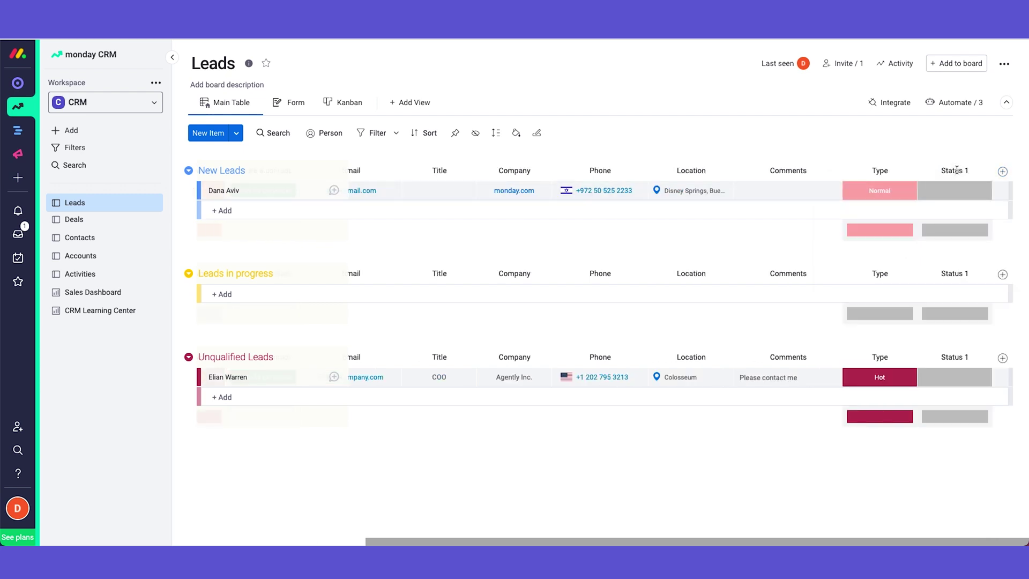
pyautogui.click(957, 170)
pyautogui.click(950, 190)
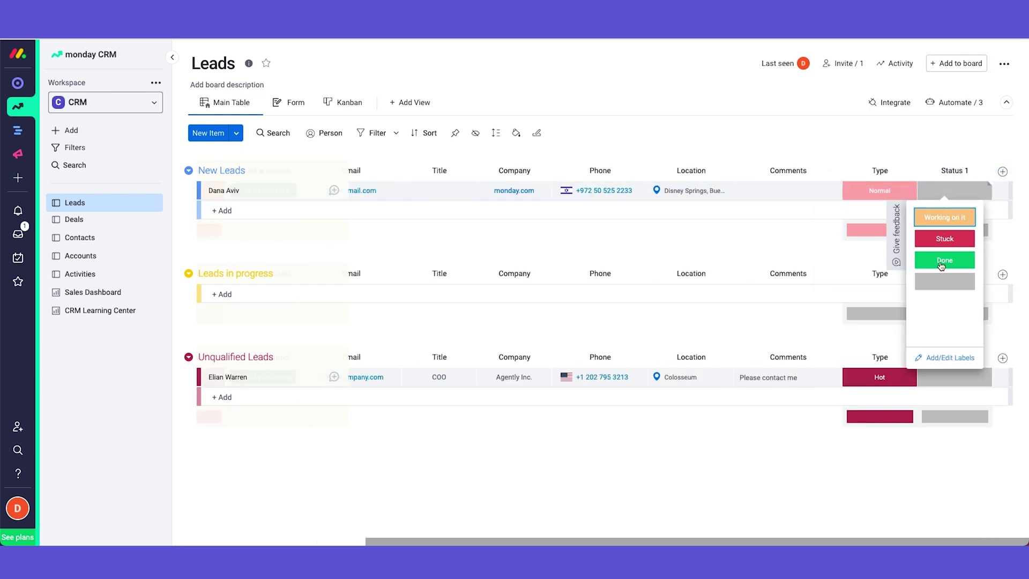
pyautogui.click(955, 171)
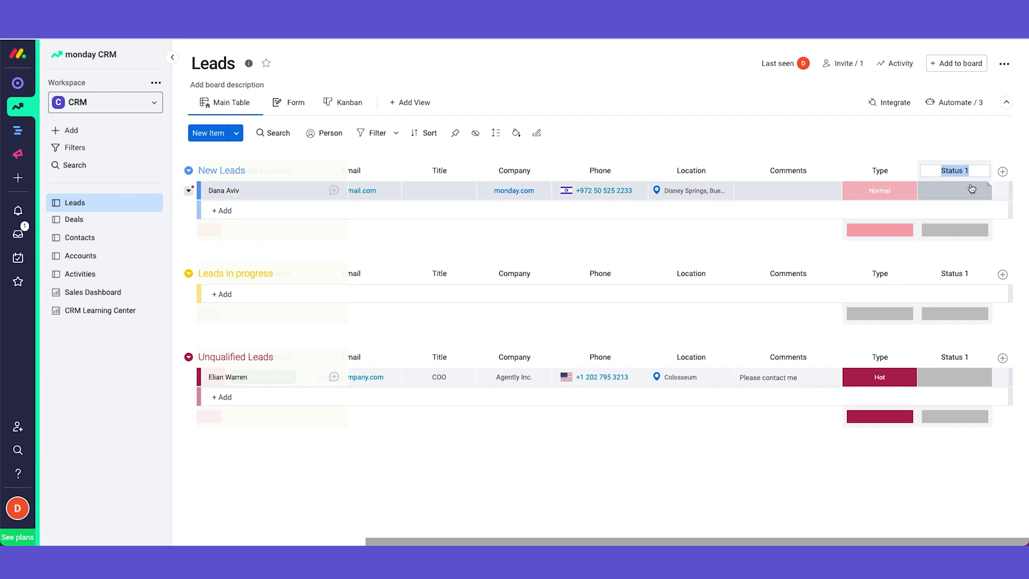
pyautogui.write('Priority')
# Delete the default Working on it, Stuck and Done labels from Priority.
pyautogui.click(962, 199)
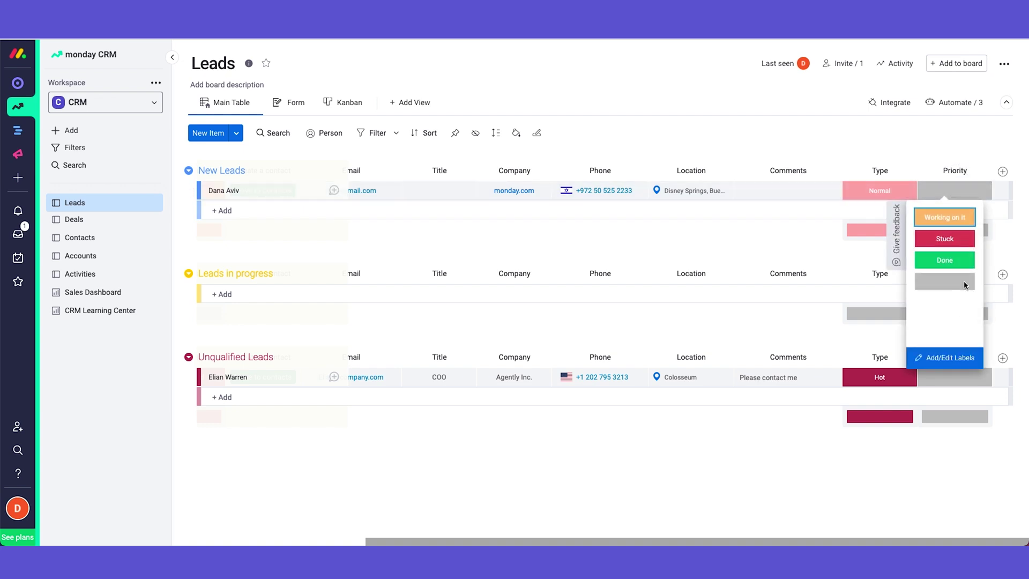
pyautogui.click(948, 356)
pyautogui.click(979, 217)
pyautogui.click(979, 218)
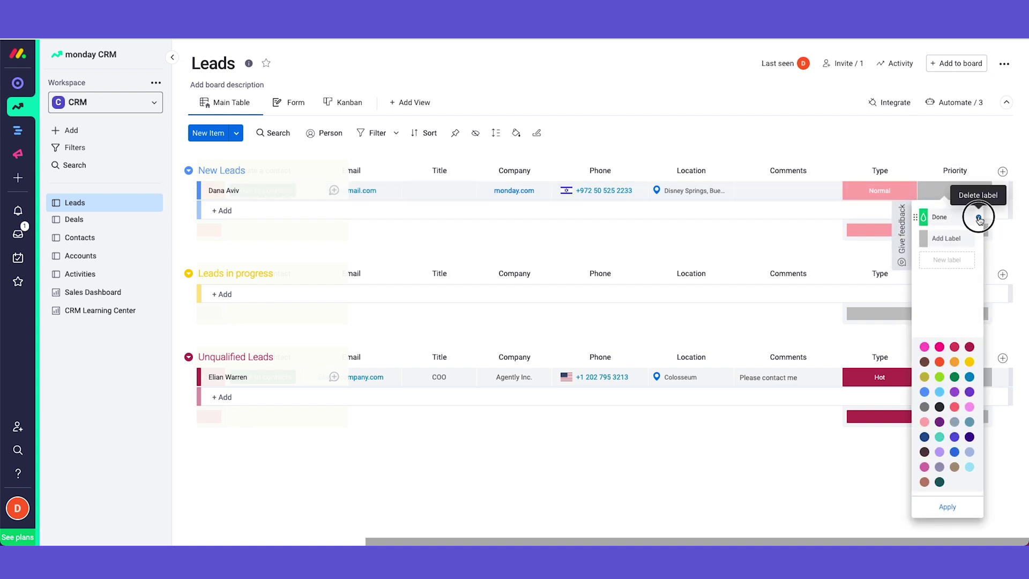
pyautogui.click(979, 218)
# Create Priority labels H (red), M and L and apply them.
pyautogui.click(954, 349)
pyautogui.click(946, 238)
pyautogui.write('H')
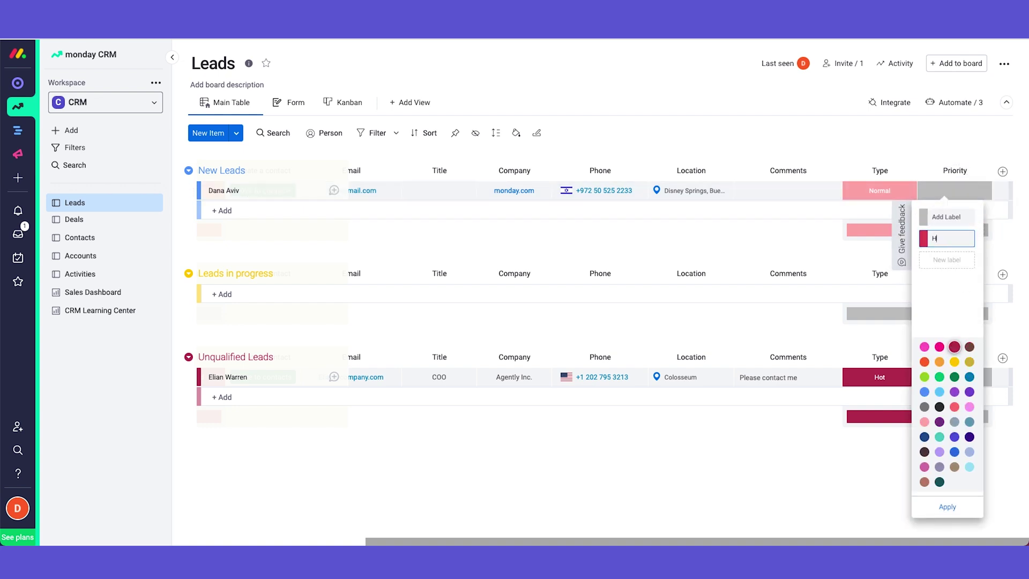
pyautogui.press('Return')
pyautogui.write('M')
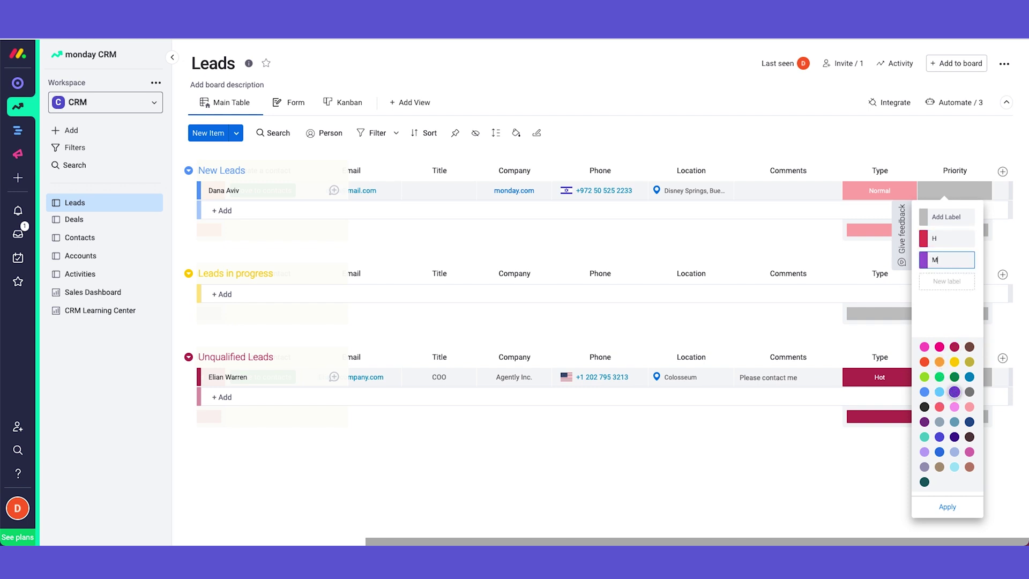
pyautogui.press('Return')
pyautogui.click(940, 392)
pyautogui.write('L')
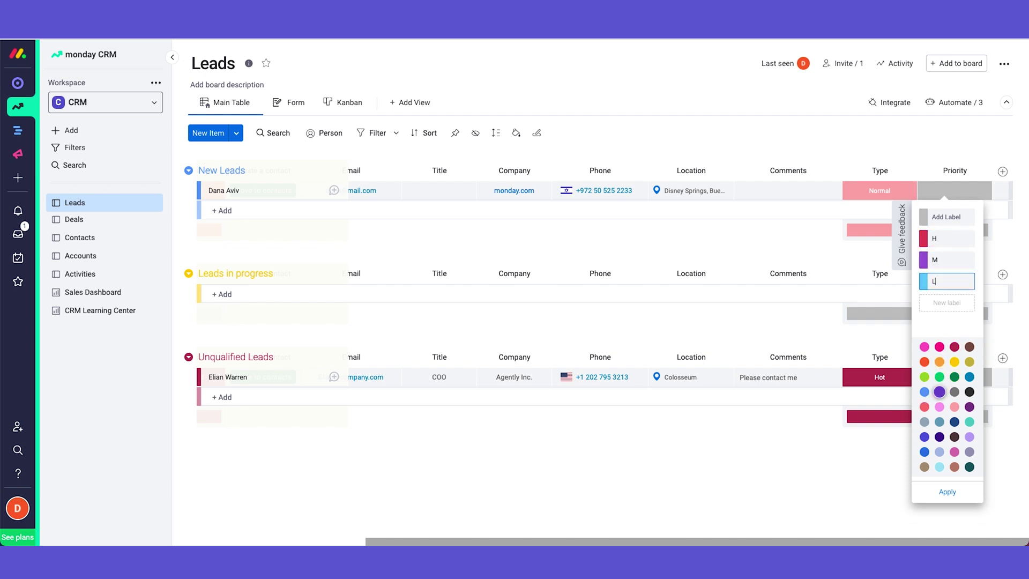
pyautogui.click(947, 507)
# Give the new lead priority H and the unqualified lead priority M.
pyautogui.click(950, 239)
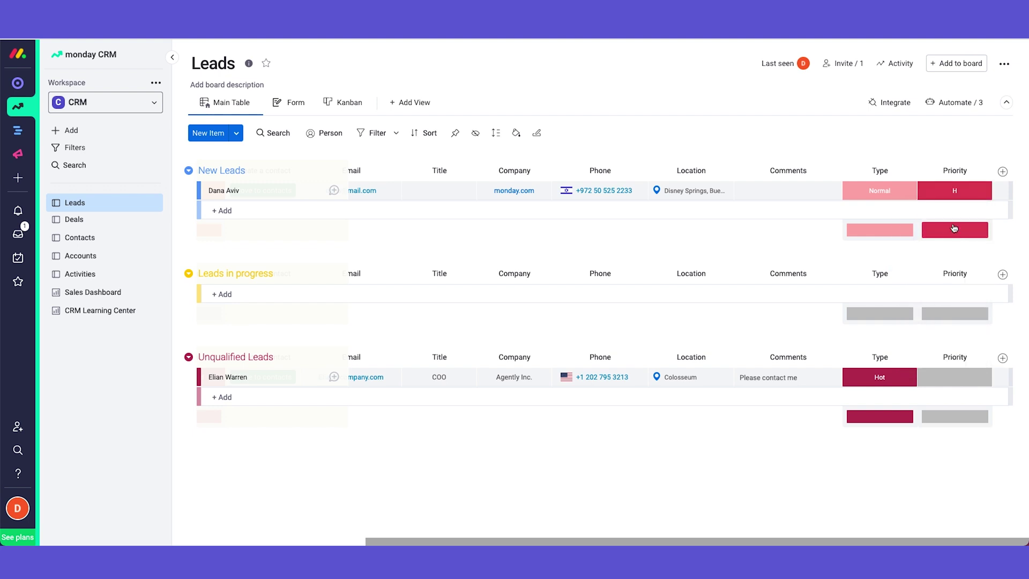
pyautogui.click(959, 378)
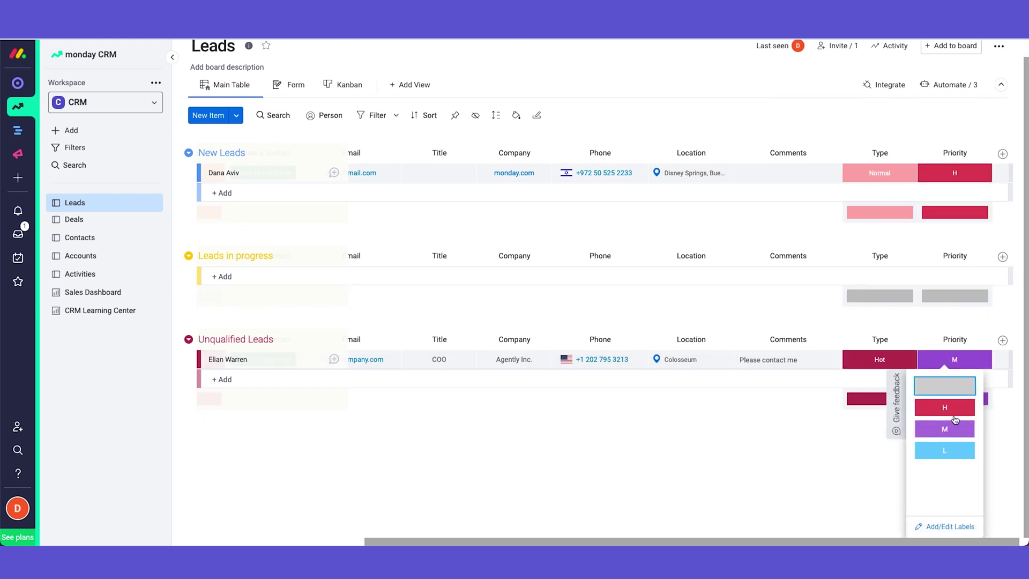
pyautogui.click(948, 428)
pyautogui.click(1003, 171)
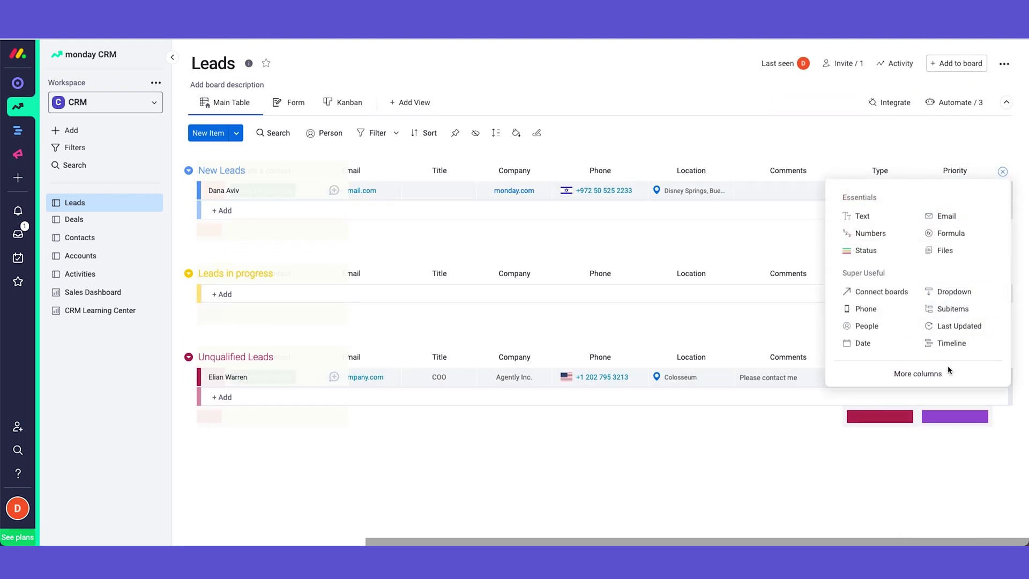
pyautogui.click(919, 373)
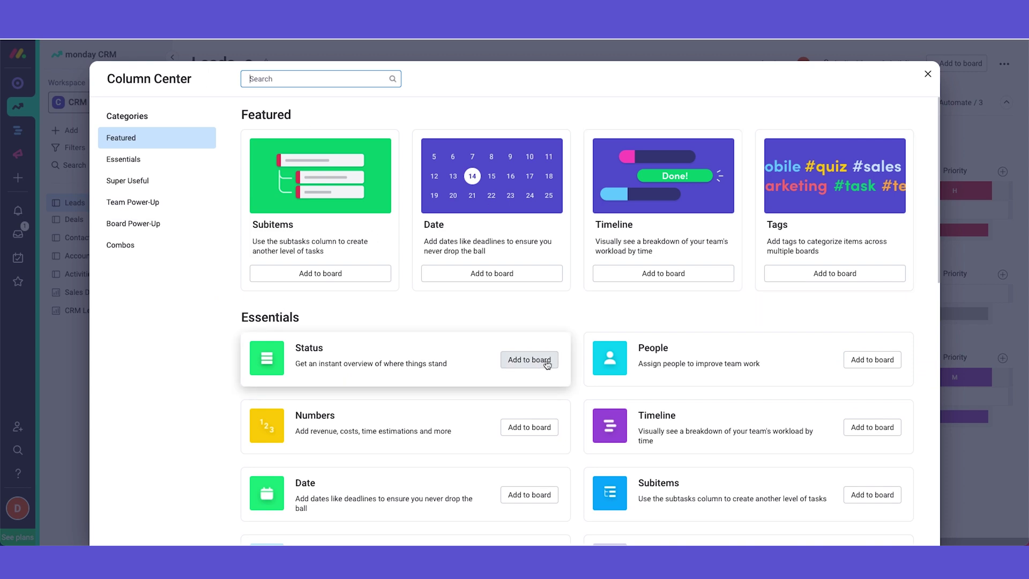
pyautogui.scroll(-9, 578, 367)
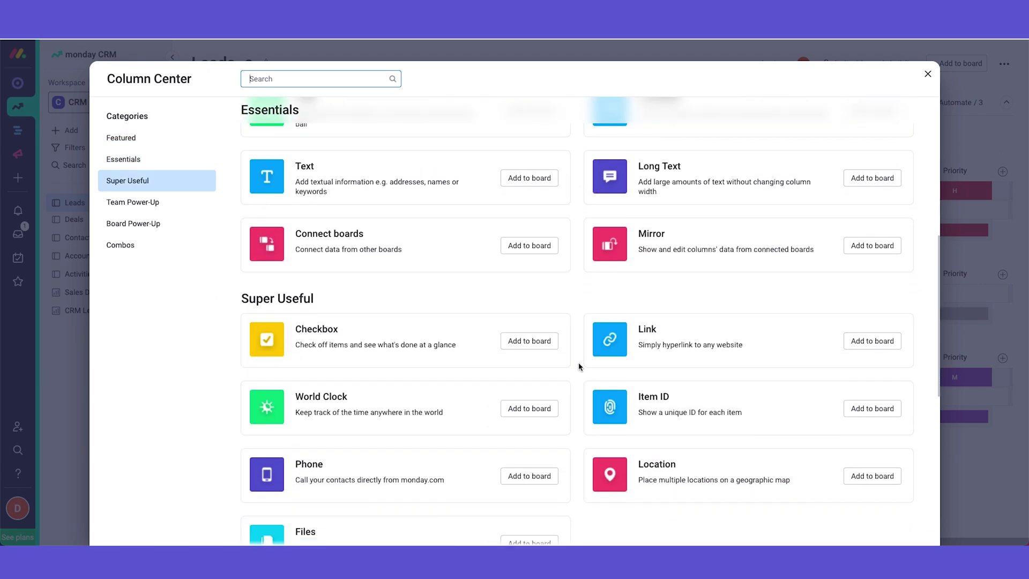
pyautogui.scroll(-5, 579, 367)
pyautogui.scroll(10, 579, 363)
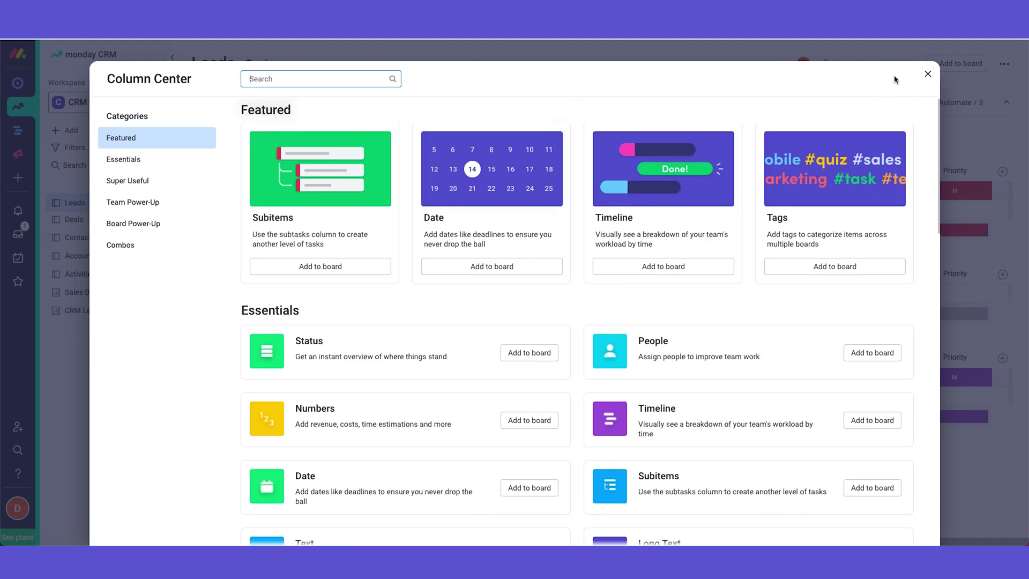
pyautogui.click(929, 75)
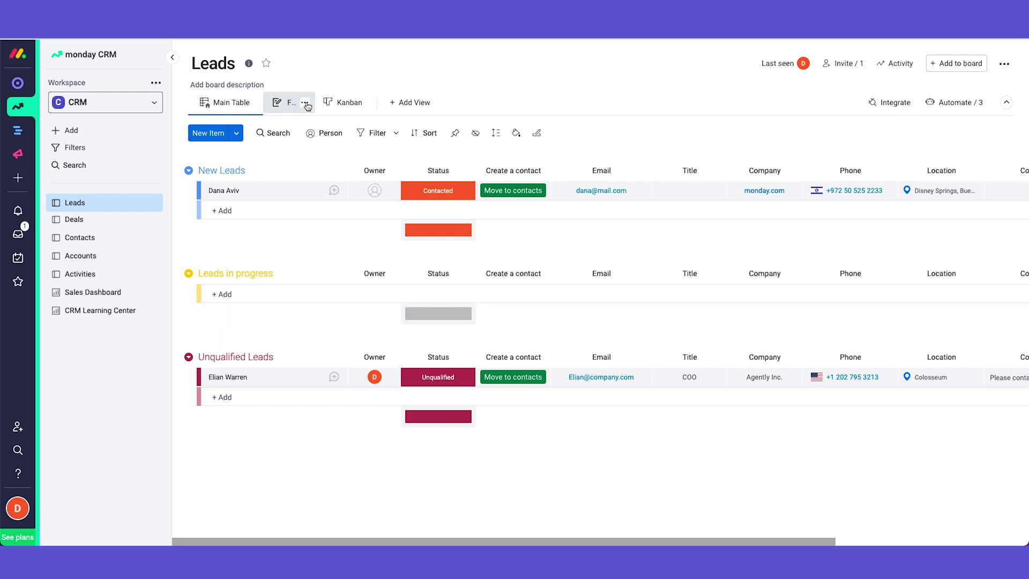
# Add a Kanban view to the Leads board and close the Customize View panel.
pyautogui.click(409, 103)
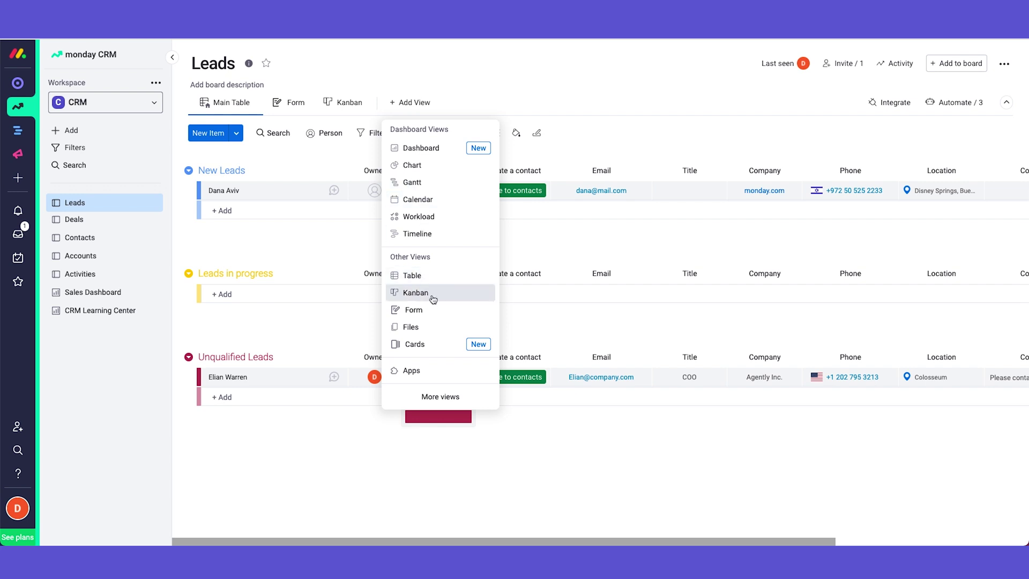
pyautogui.click(335, 102)
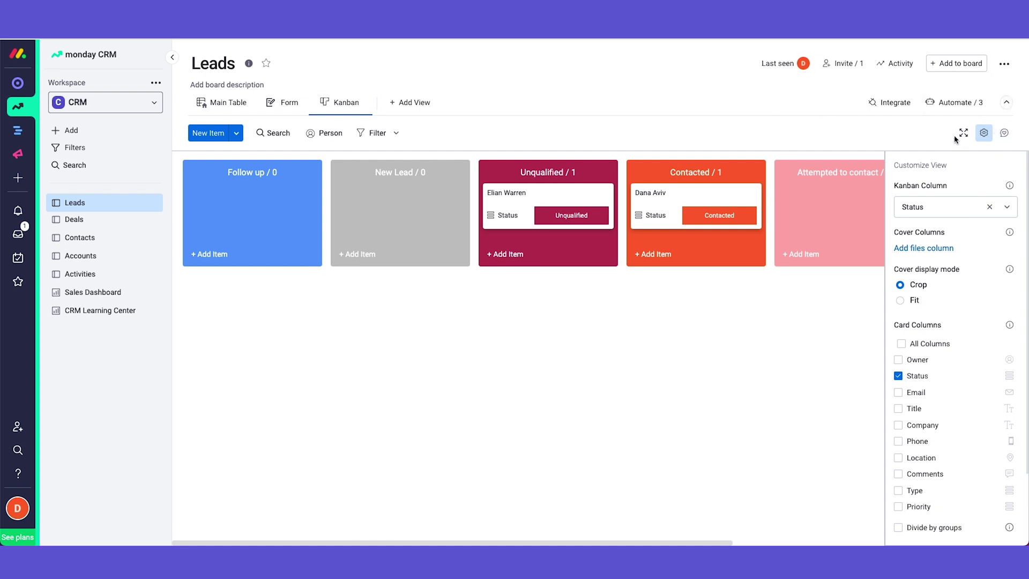
pyautogui.click(985, 132)
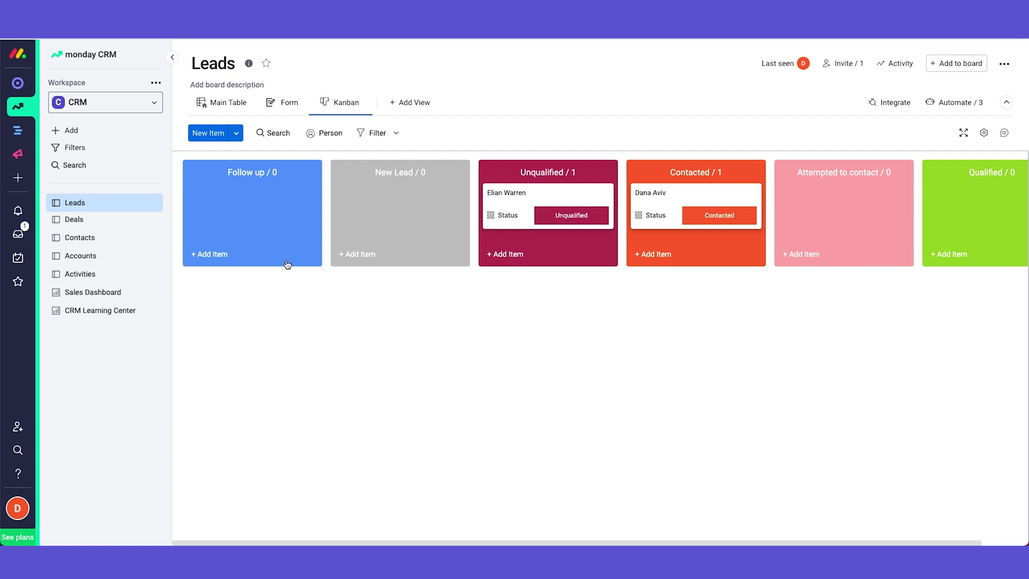
# Drag the Agently Inc. and monday.com cards into Follow up and review Agently's details.
pyautogui.moveTo(560, 199); pyautogui.dragTo(260, 199)
pyautogui.moveTo(692, 196); pyautogui.dragTo(249, 172)
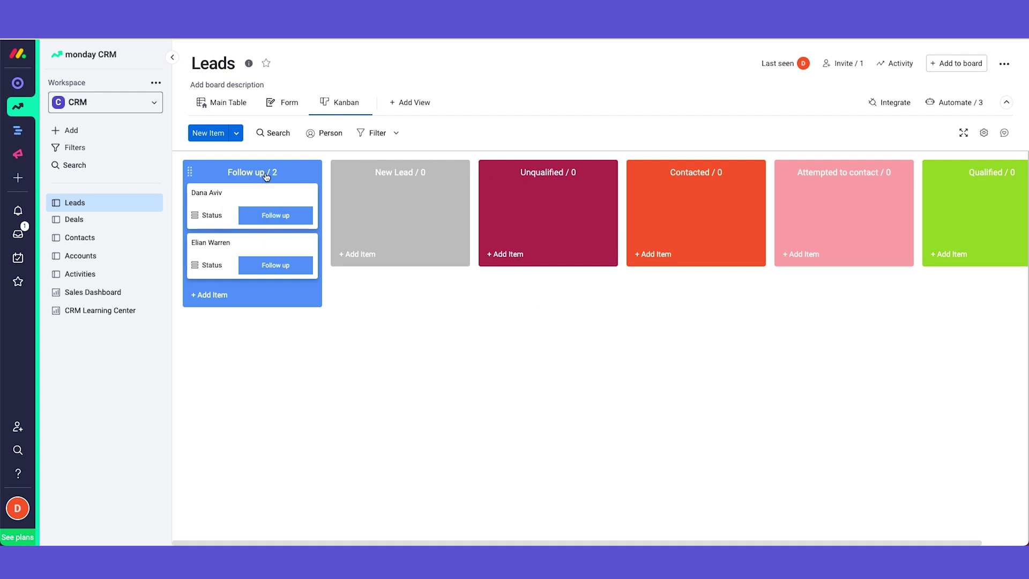
pyautogui.click(234, 250)
pyautogui.scroll(-1, 528, 357)
pyautogui.scroll(1, 528, 356)
pyautogui.click(115, 361)
# Advance the Agently Inc. card through Contacted to Qualified, then return to Main Table.
pyautogui.moveTo(250, 247); pyautogui.dragTo(690, 211)
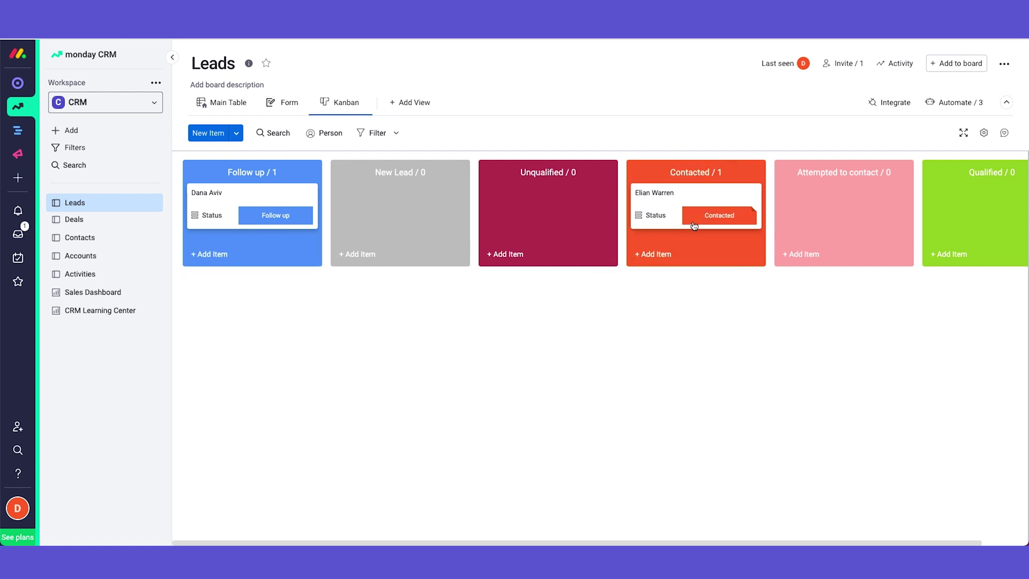
pyautogui.hscroll(2, 697, 218)
pyautogui.moveTo(646, 208); pyautogui.dragTo(941, 195)
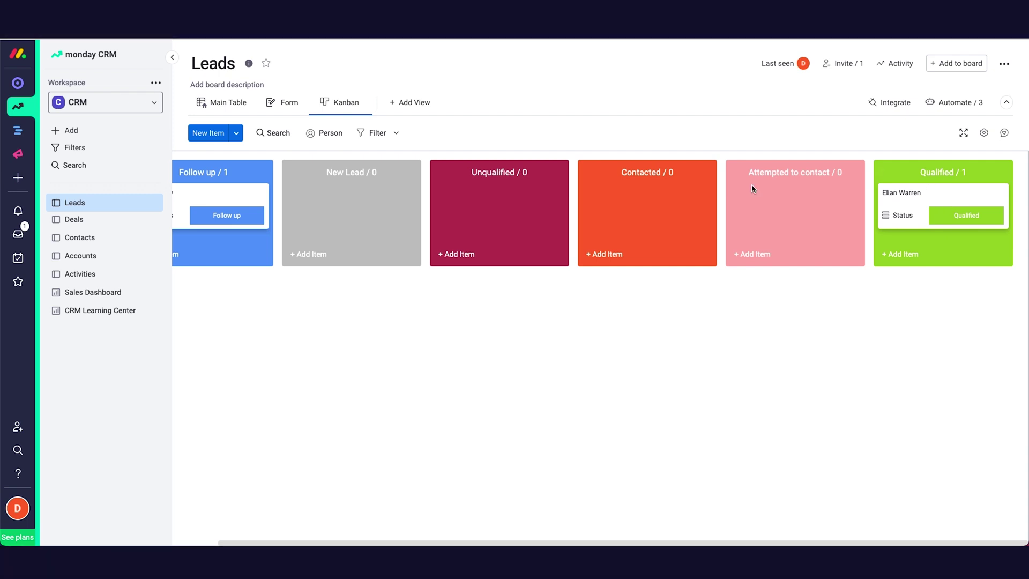
pyautogui.click(229, 105)
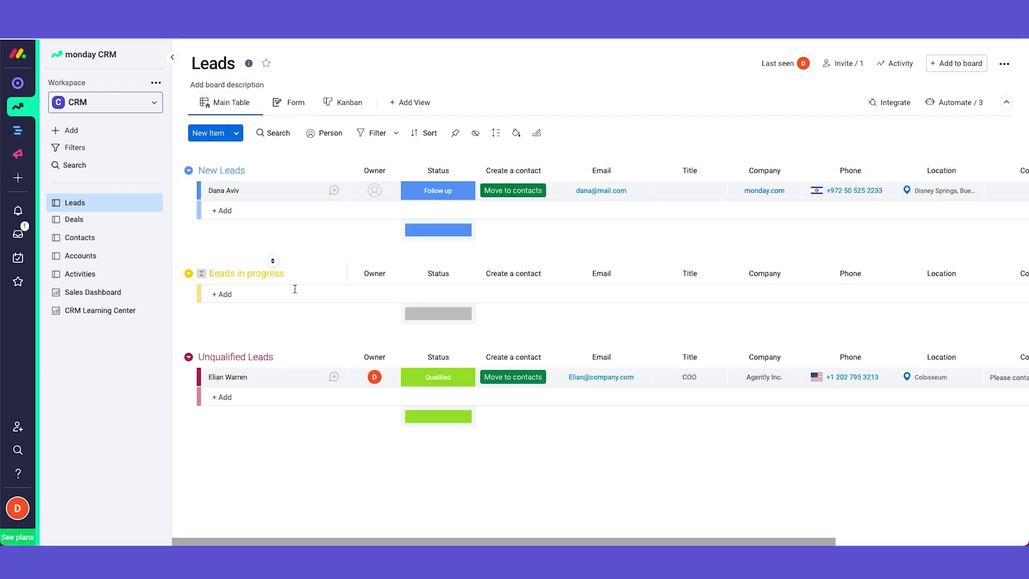
# Move the Agently Inc. row into New Leads, keeping its status Qualified.
pyautogui.click(285, 339)
pyautogui.moveTo(285, 339); pyautogui.dragTo(272, 209)
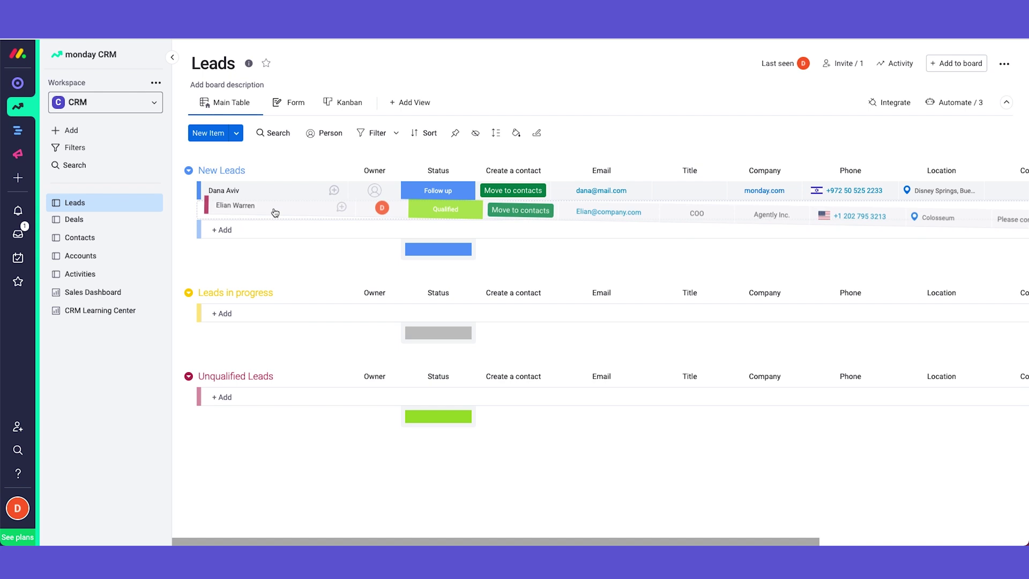
pyautogui.click(443, 213)
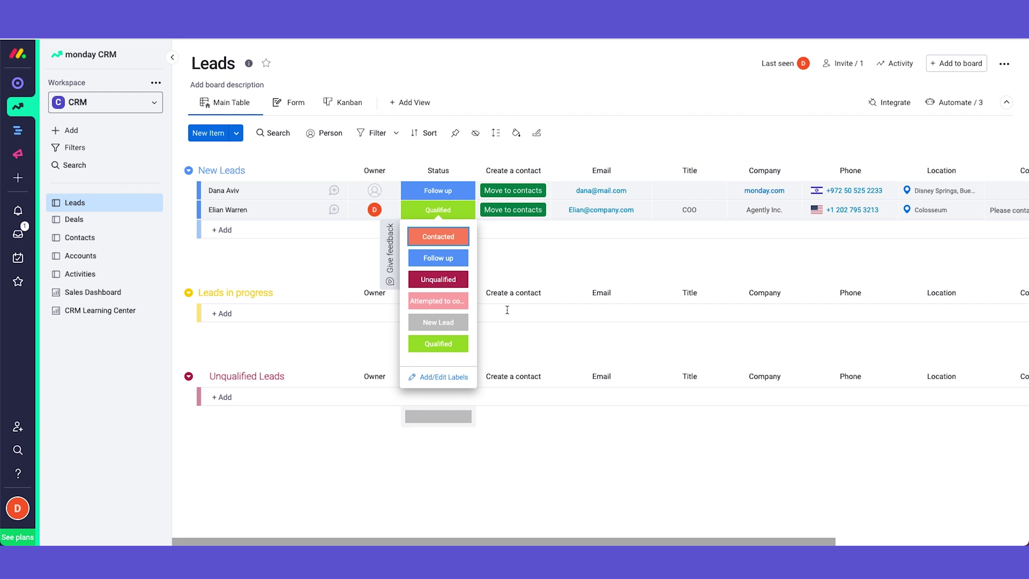
pyautogui.click(505, 264)
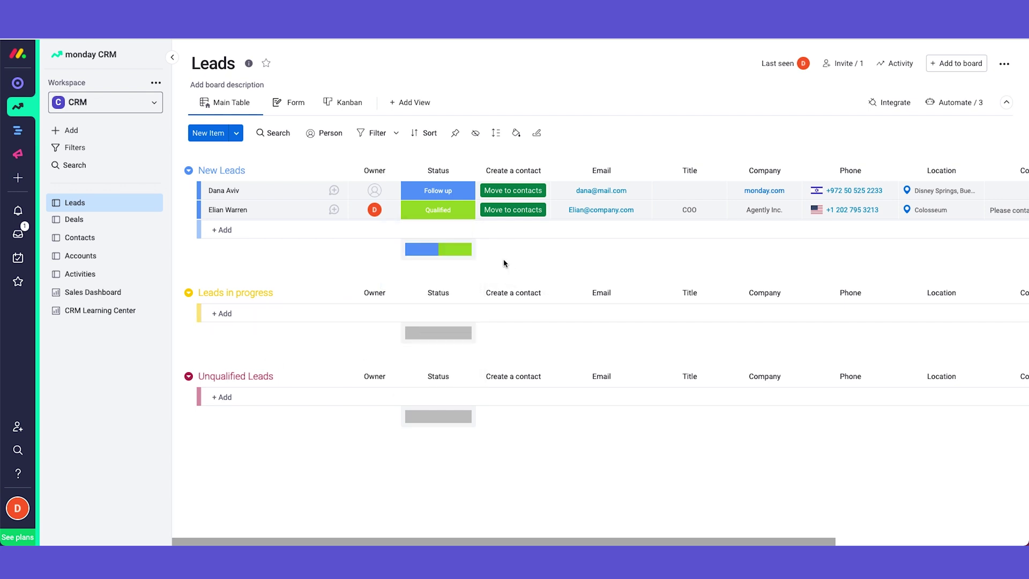
pyautogui.click(440, 209)
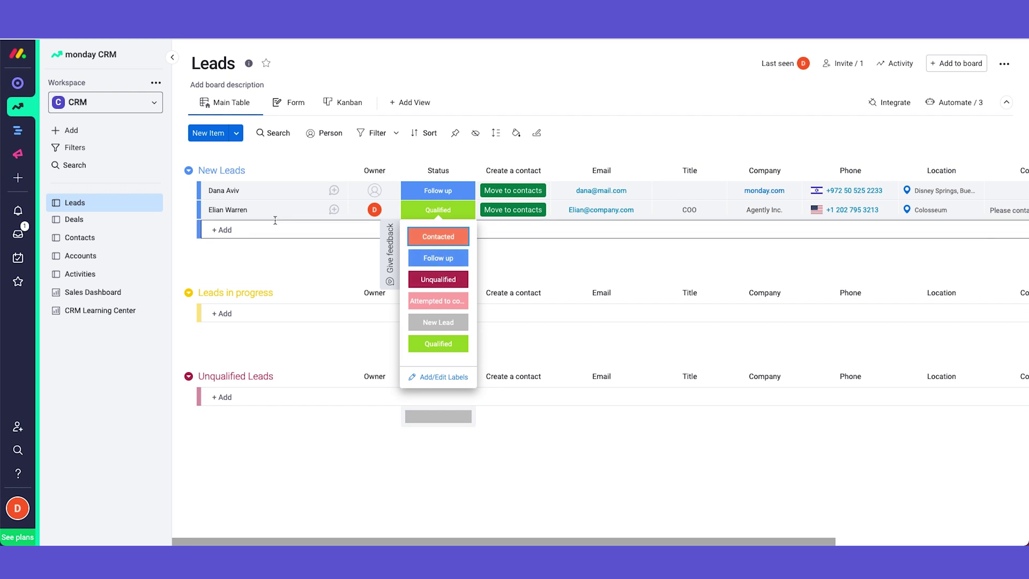
pyautogui.click(430, 343)
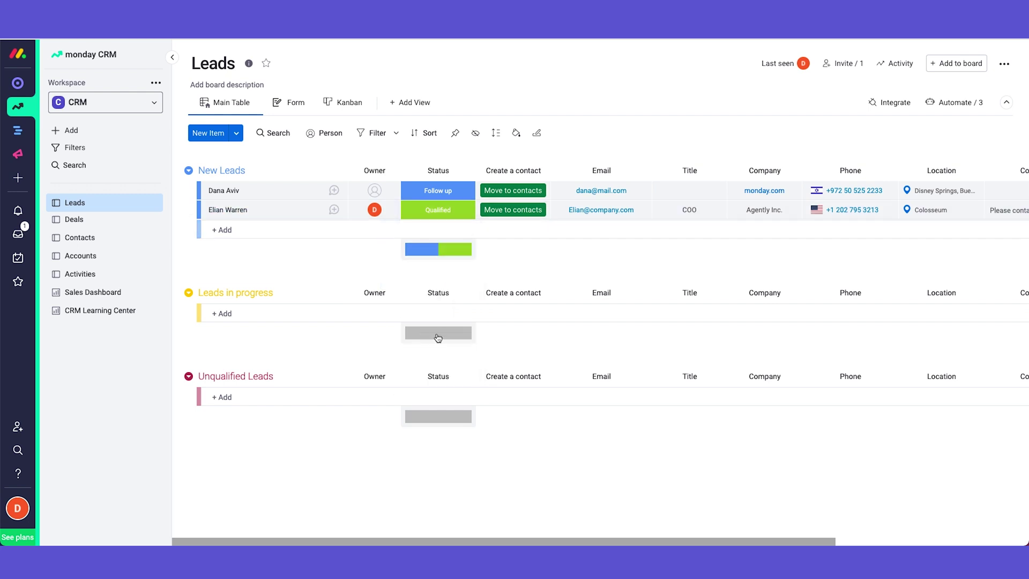
# Mark the monday.com lead Unqualified and move it into the Unqualified Leads group.
pyautogui.click(432, 192)
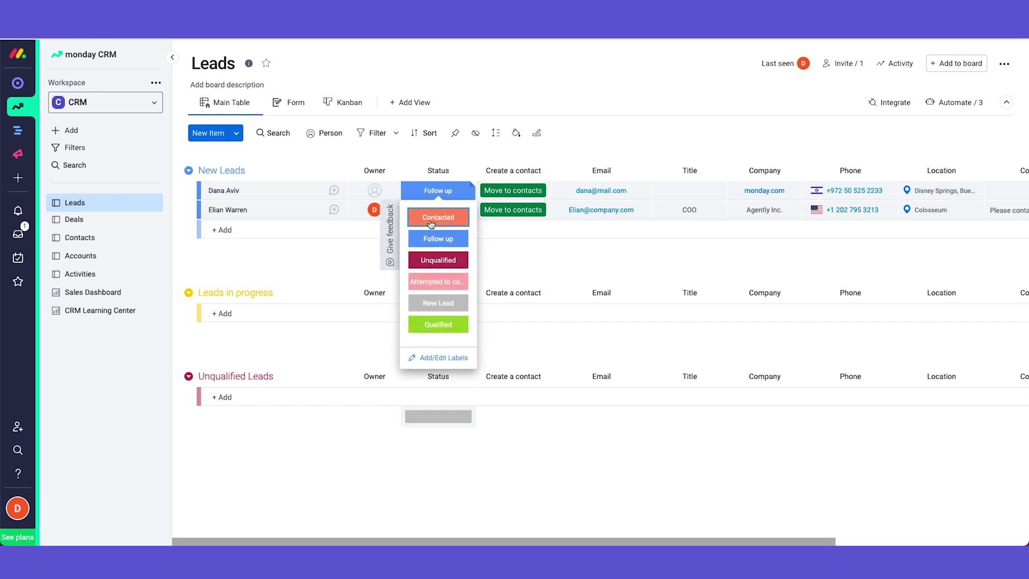
pyautogui.click(432, 260)
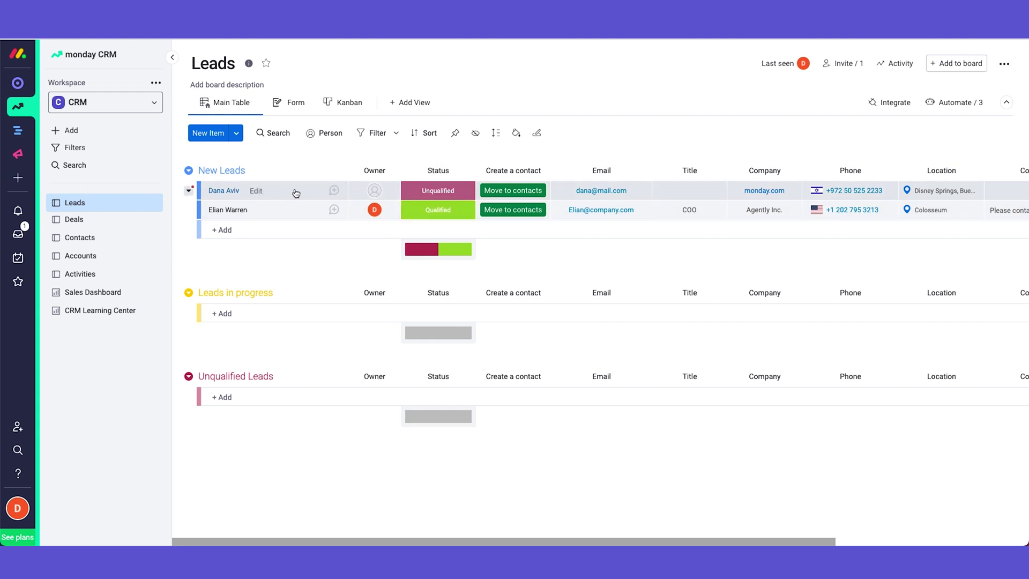
pyautogui.moveTo(296, 193); pyautogui.dragTo(296, 391)
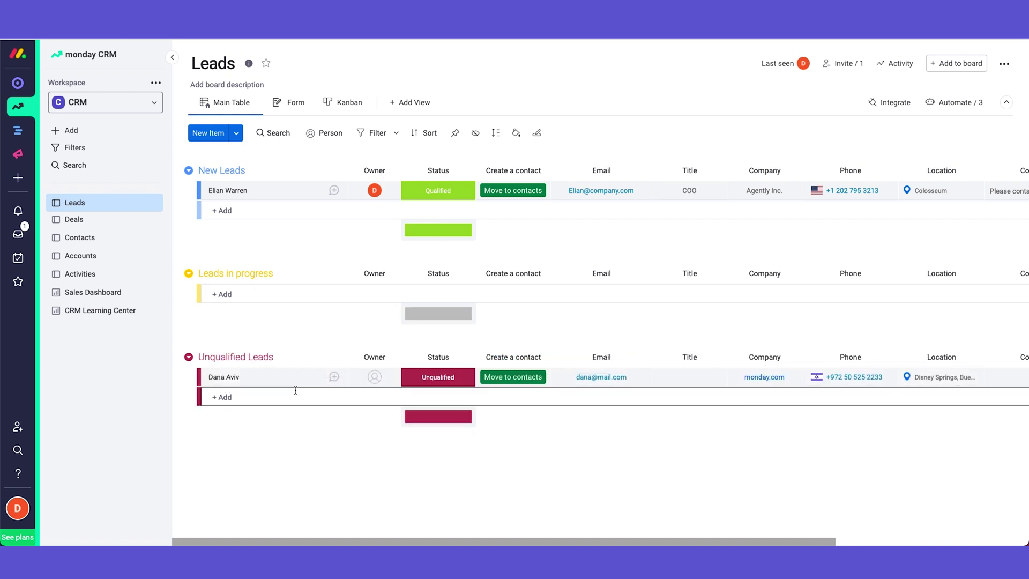
pyautogui.click(408, 381)
# Send the qualified Agently Inc. lead to Contacts with Move to contacts, then view Contacts.
pyautogui.press('Escape')
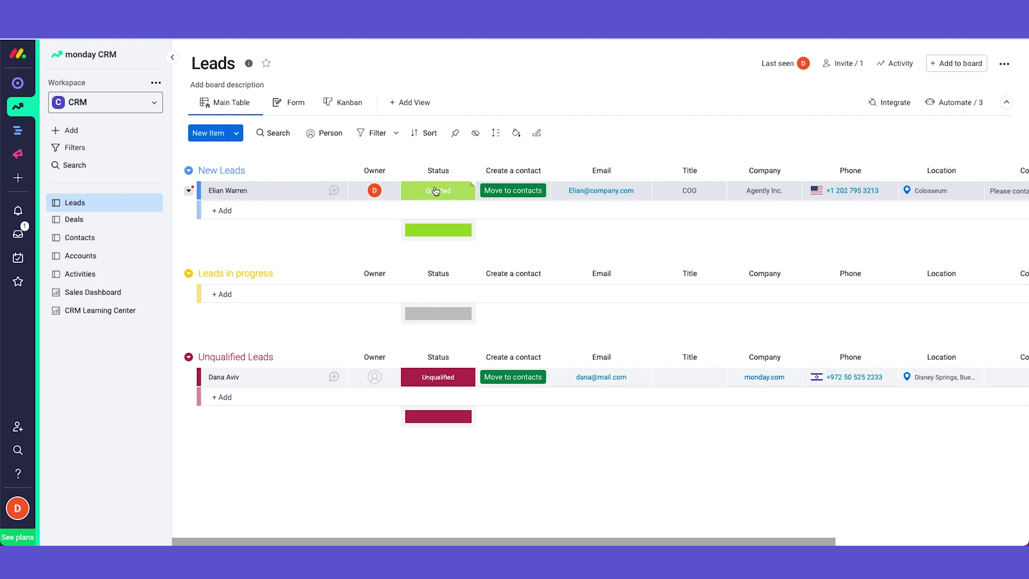
pyautogui.click(510, 190)
pyautogui.click(205, 190)
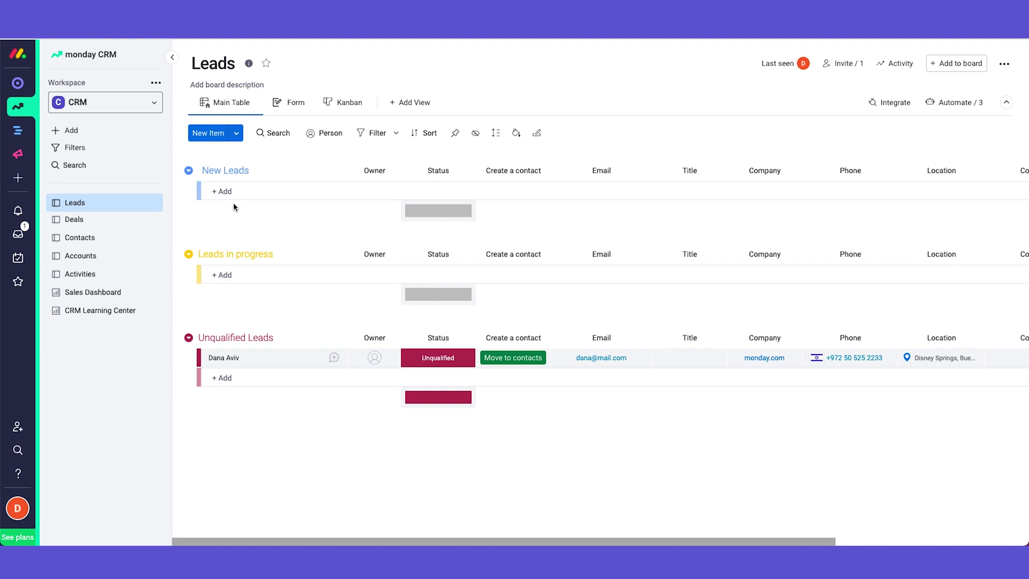
pyautogui.click(80, 238)
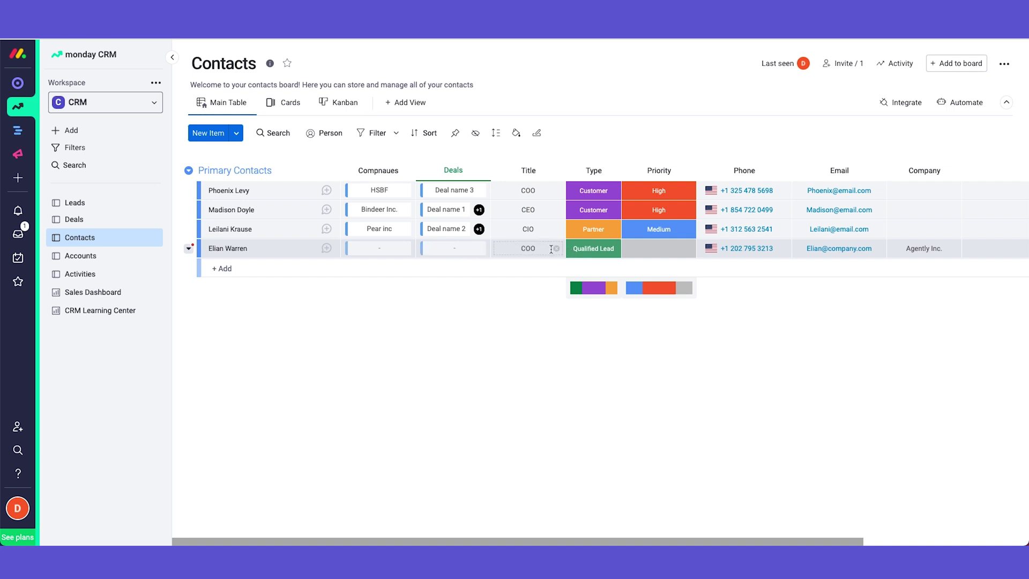
# Scroll across the new contact's columns, then go back to the Leads board.
pyautogui.hscroll(5, 551, 249)
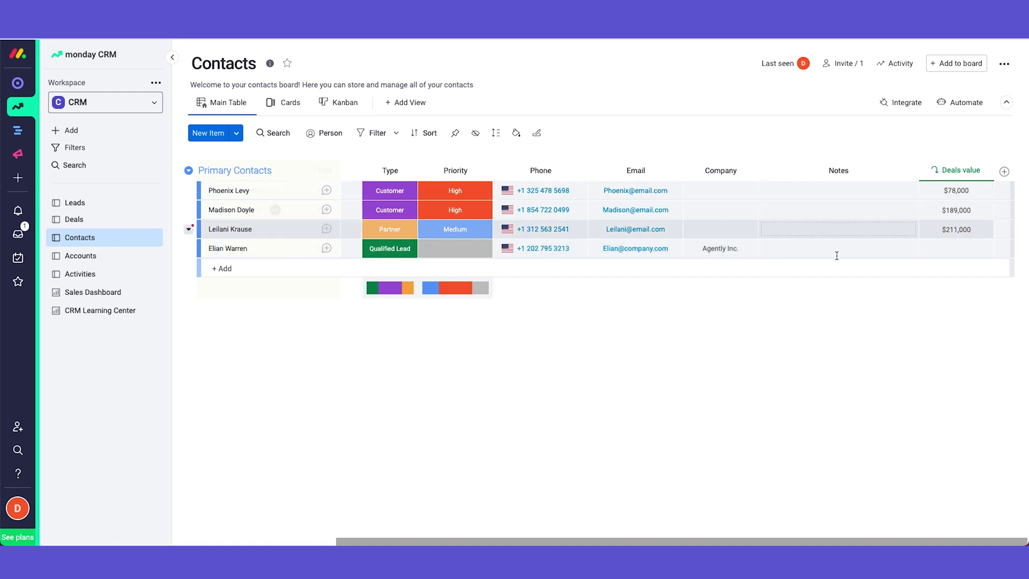
pyautogui.hscroll(-5, 751, 239)
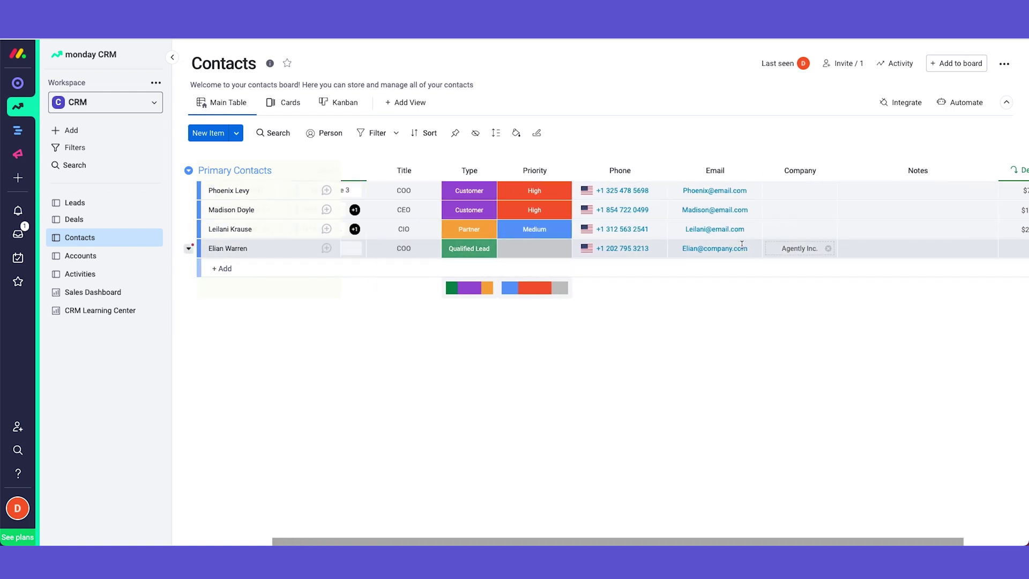
pyautogui.click(102, 209)
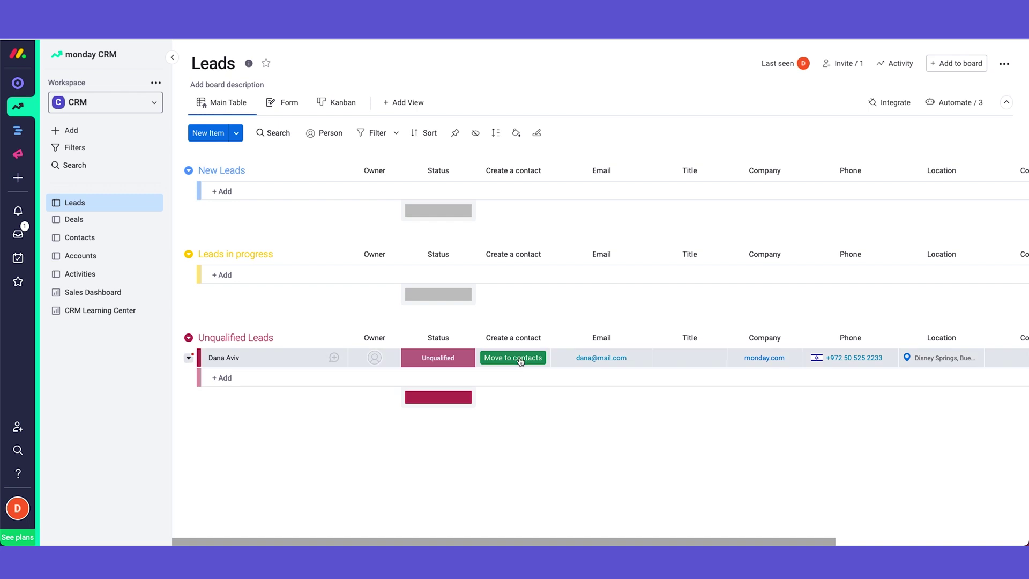
# Revisit the Contacts board, then switch to the Deals board.
pyautogui.click(96, 241)
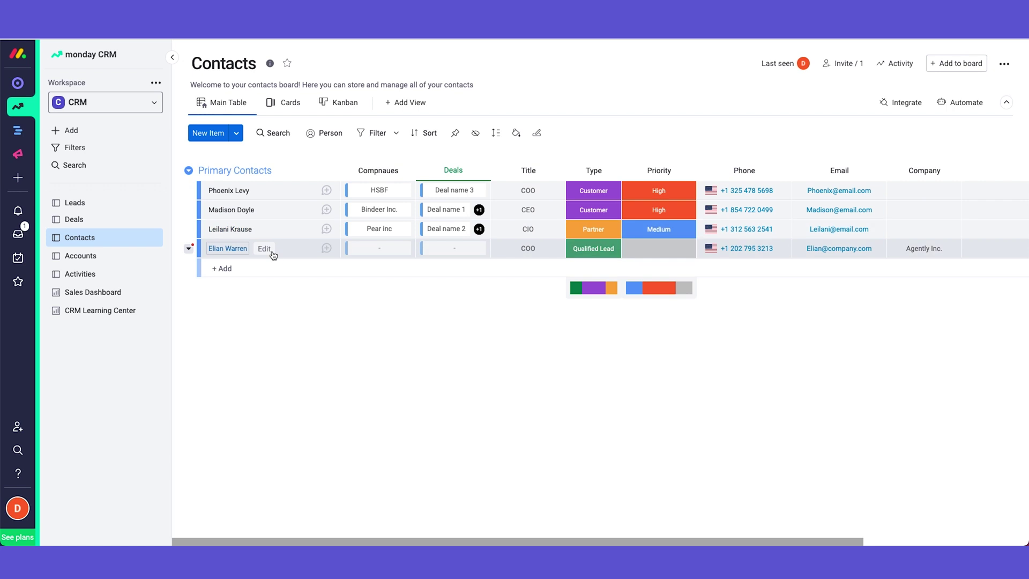
pyautogui.click(99, 221)
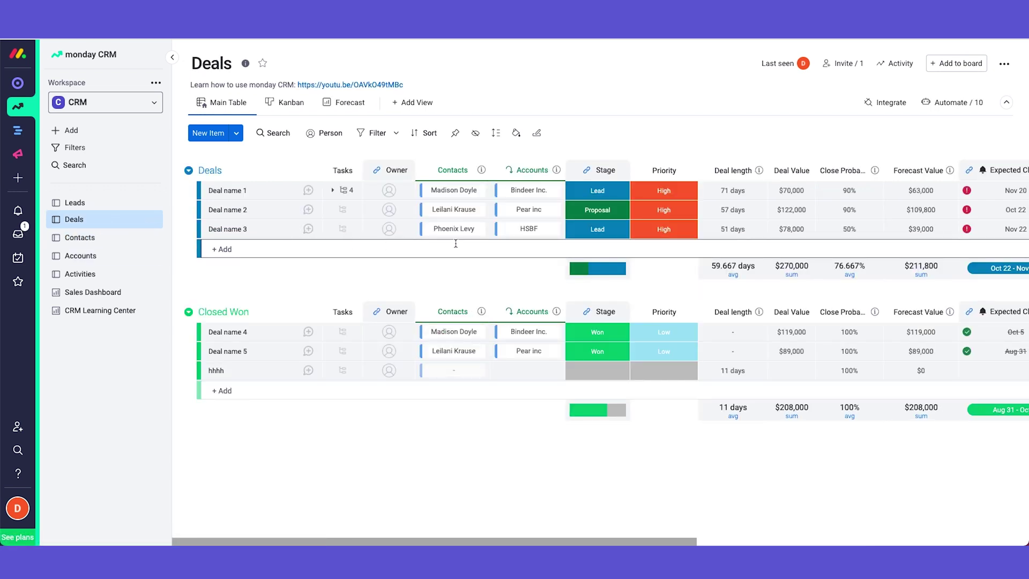